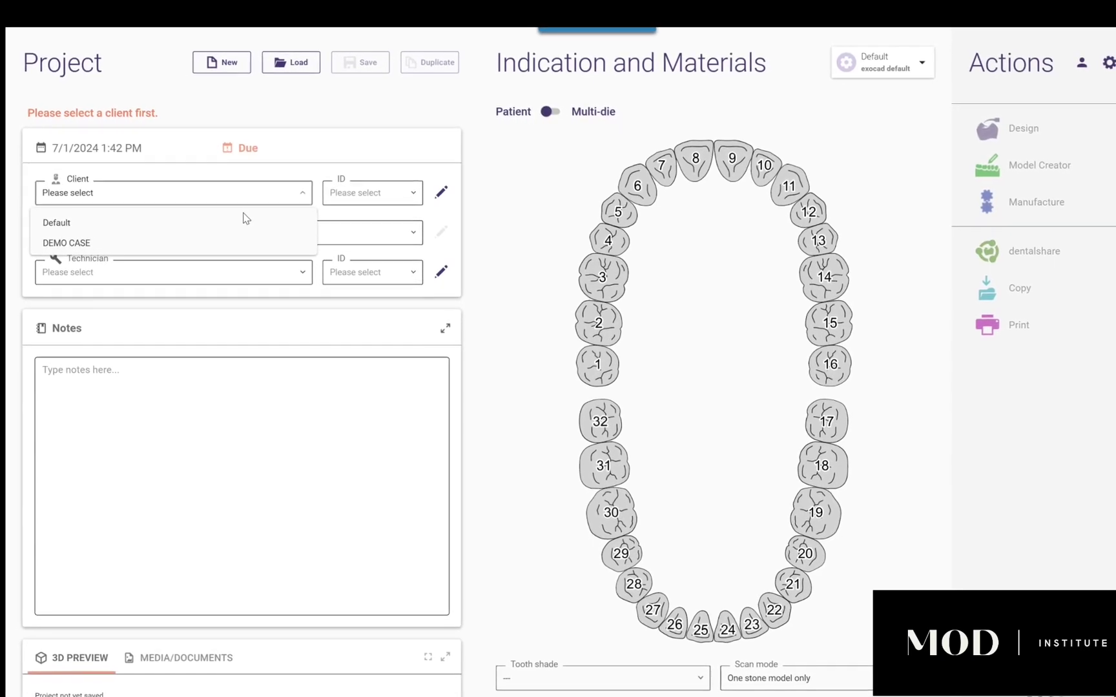
# Create a project for client Default with patient name 'dies' and select a tooth in the chart.
pyautogui.click(239, 229)
pyautogui.write('dies')
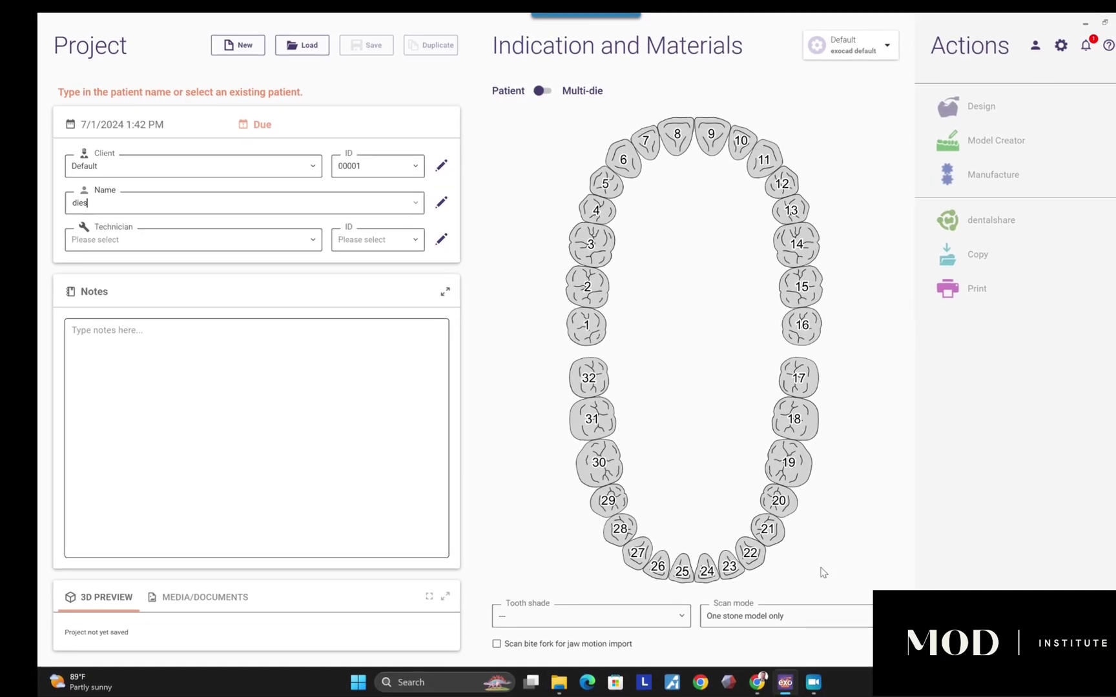
pyautogui.click(782, 504)
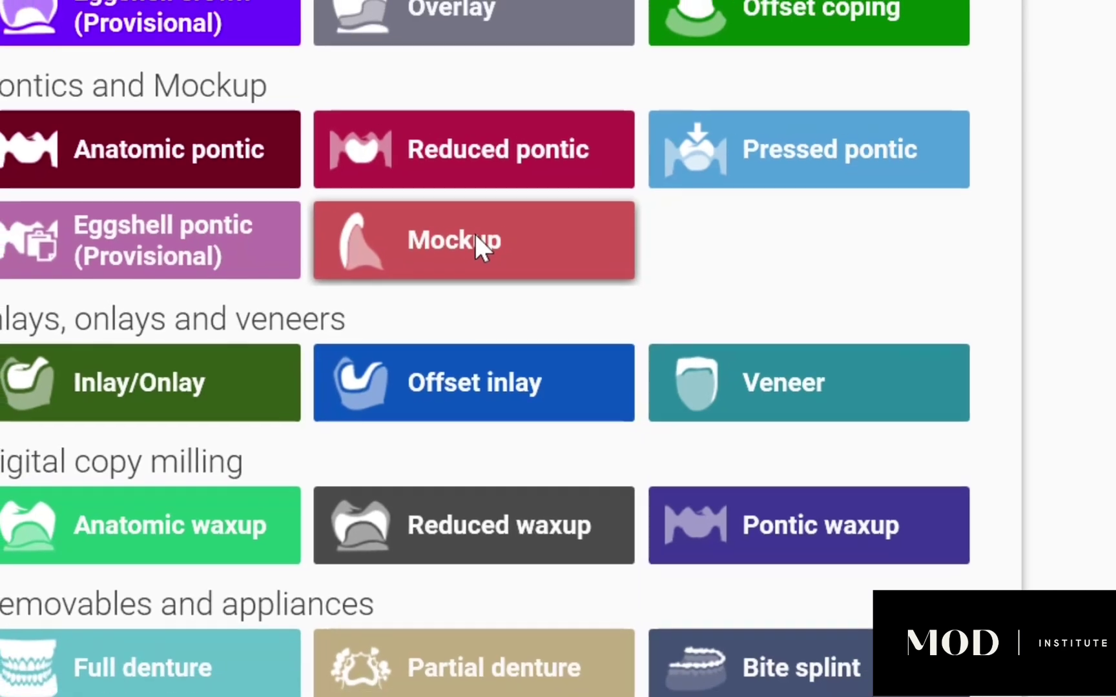
# Assign the Mockup indication to the lower teeth.
pyautogui.click(497, 236)
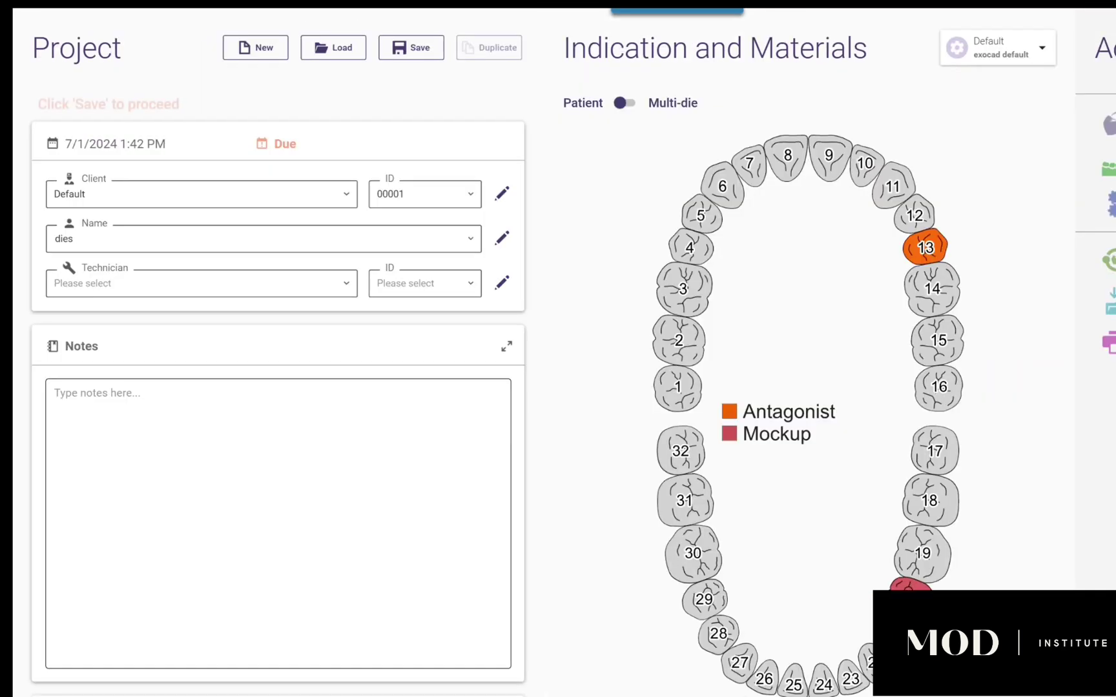
pyautogui.click(705, 602)
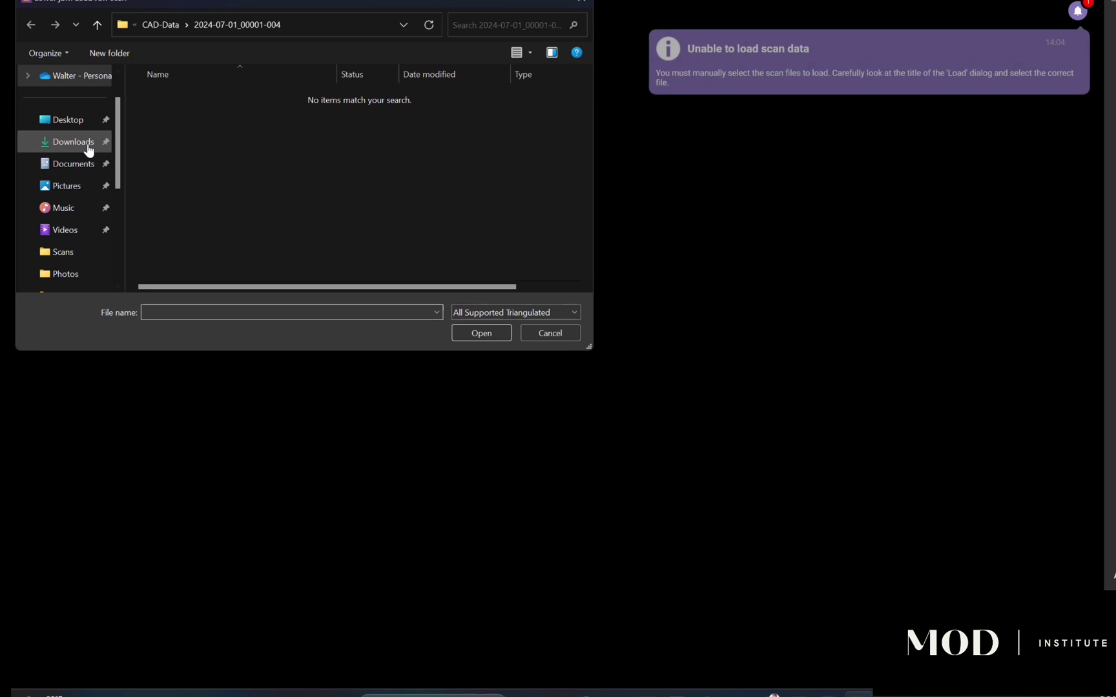
# Load the mandibular .obj from Downloads as the lower jaw and the maxillary .obj as the upper jaw.
pyautogui.click(78, 142)
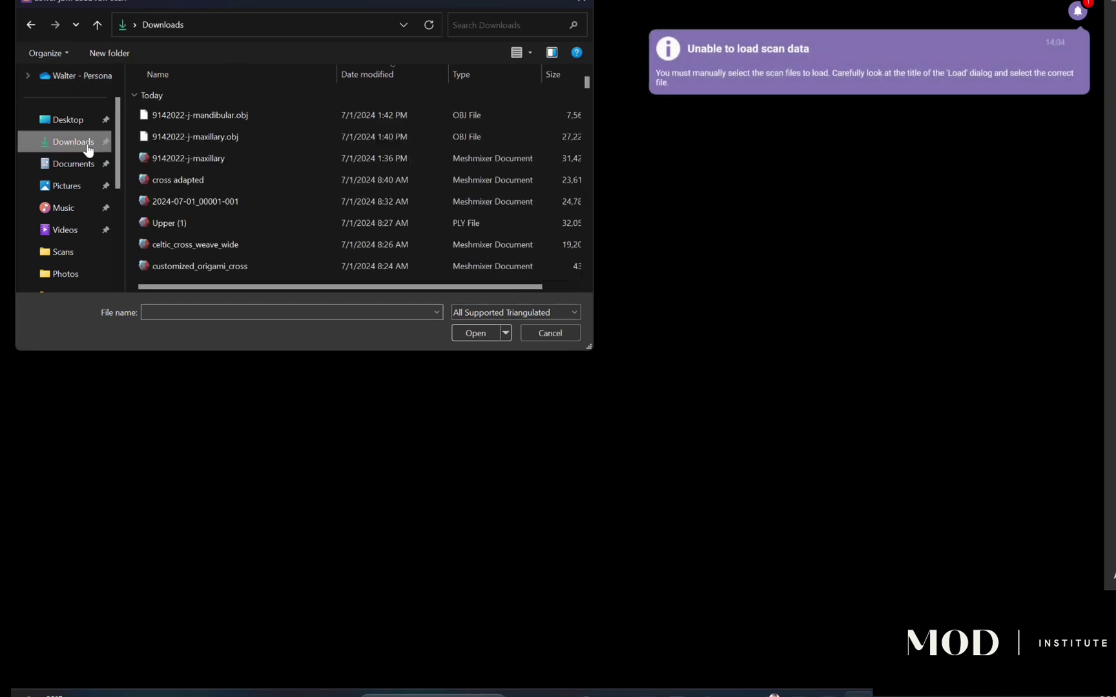
pyautogui.doubleClick(180, 115)
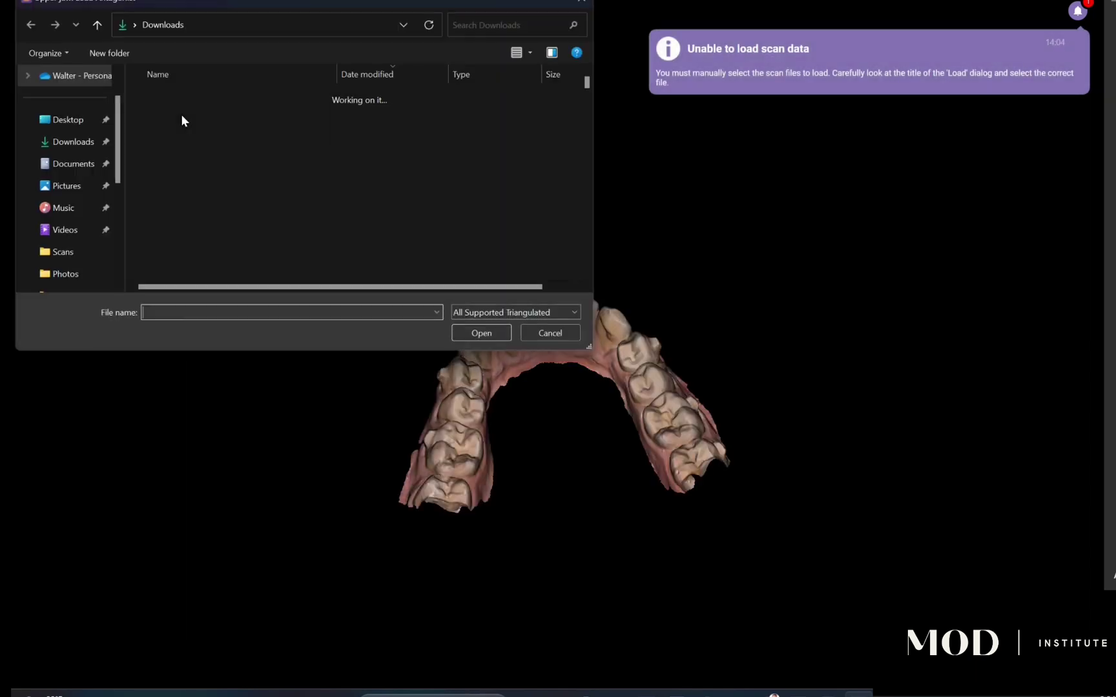
pyautogui.doubleClick(182, 136)
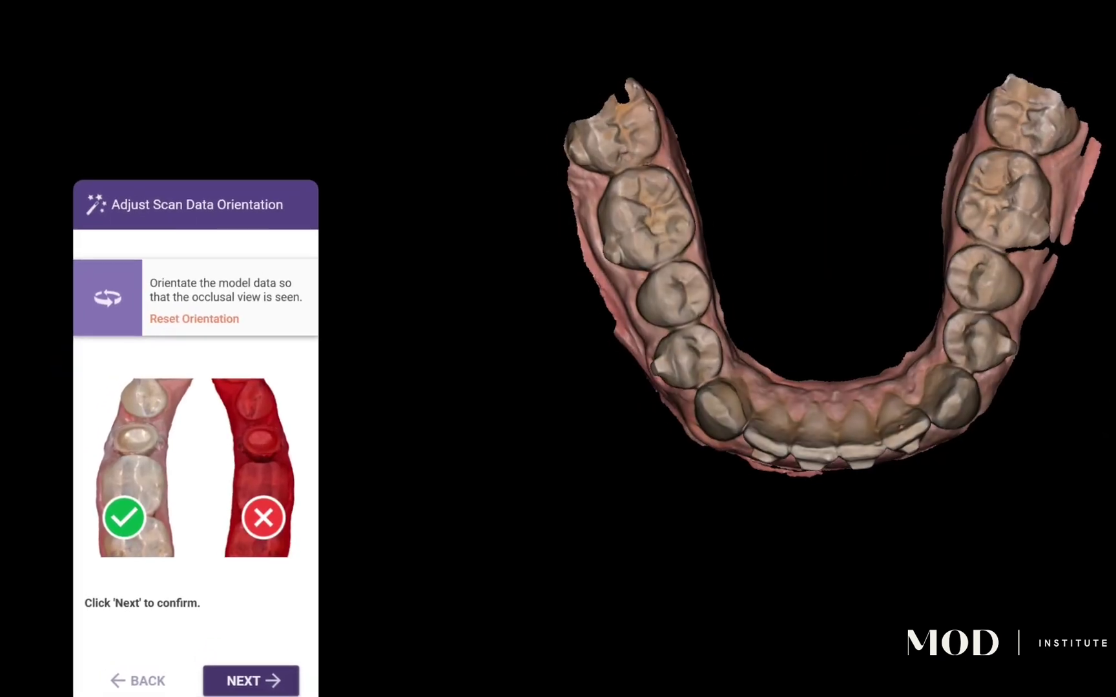
# Confirm the scan orientation, auto-segment the upper and lower teeth, and skip Smile Creator.
pyautogui.click(257, 670)
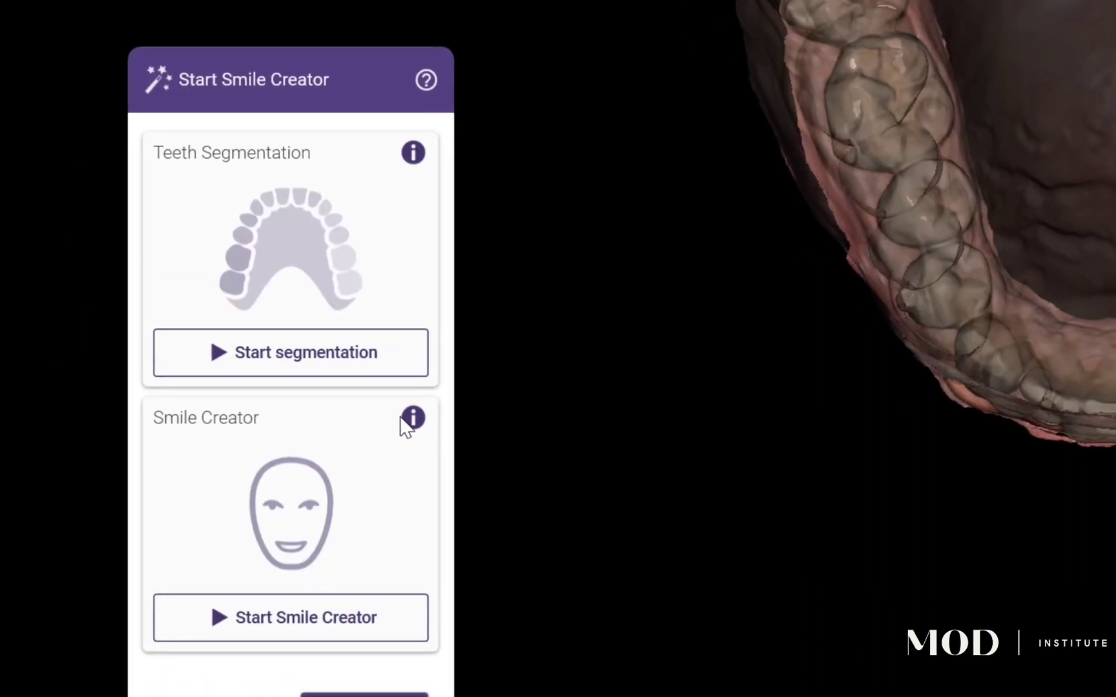
pyautogui.click(266, 619)
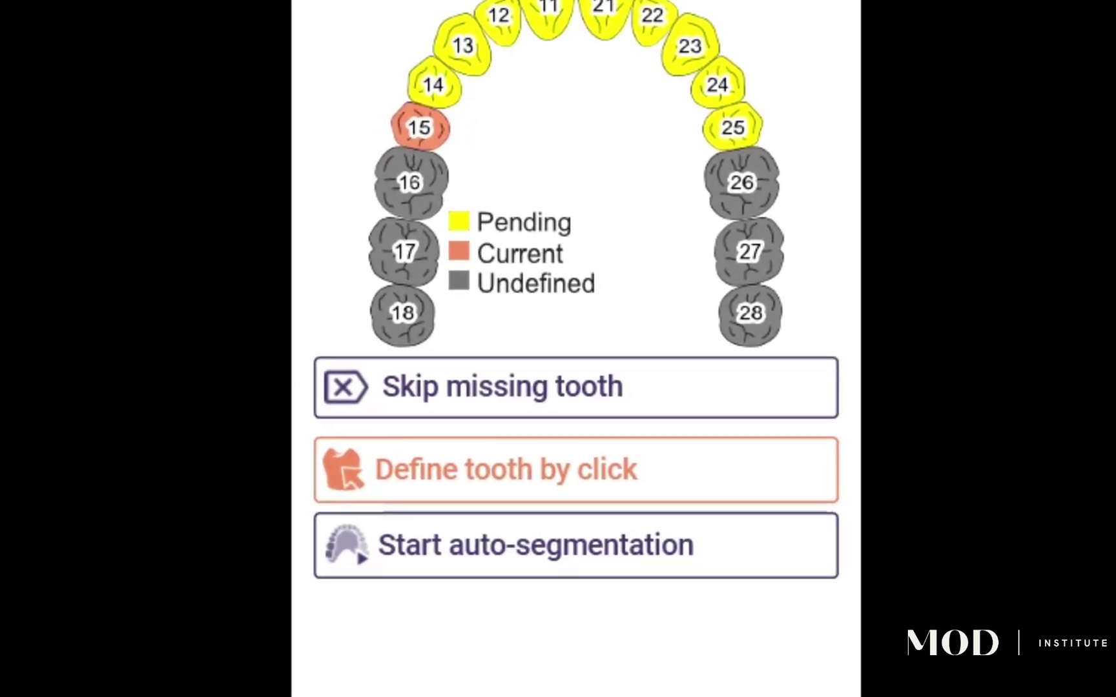
pyautogui.click(752, 568)
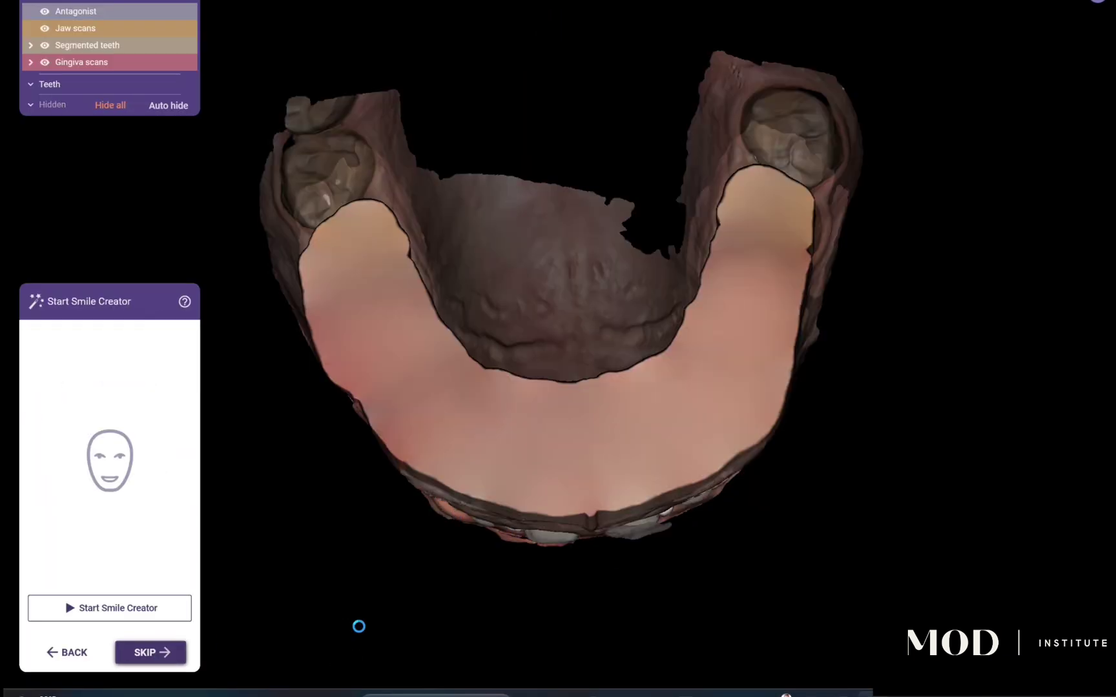
pyautogui.click(151, 652)
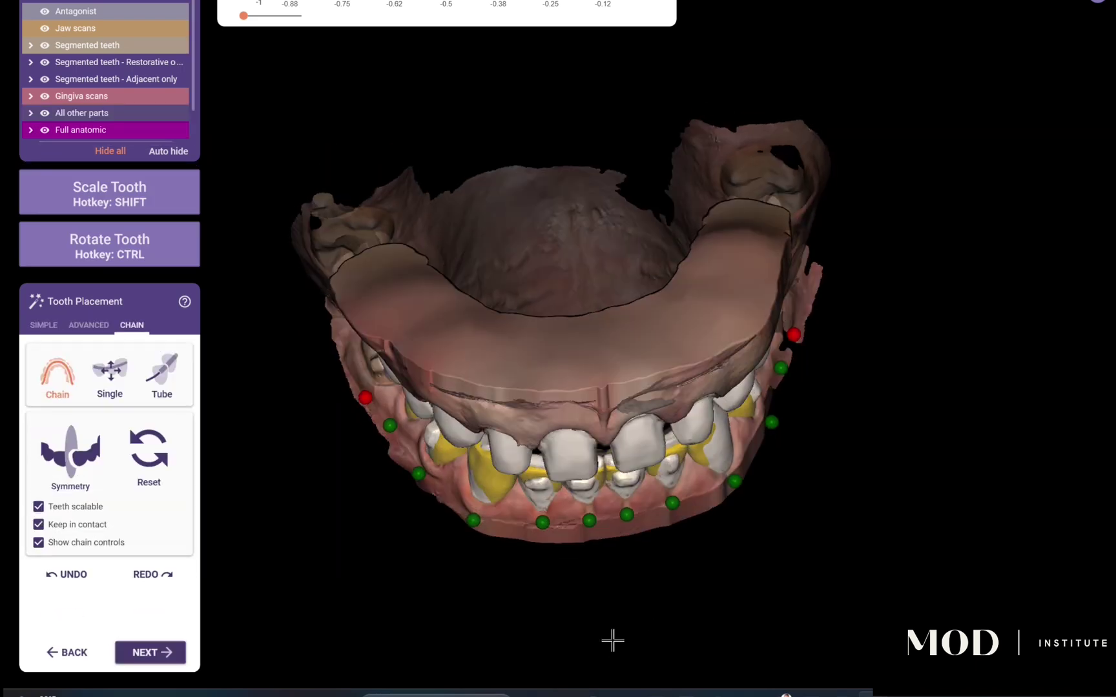
# Accept the tooth placement and waxup bottom, overwriting the existing teeth 35–45 design files.
pyautogui.click(141, 652)
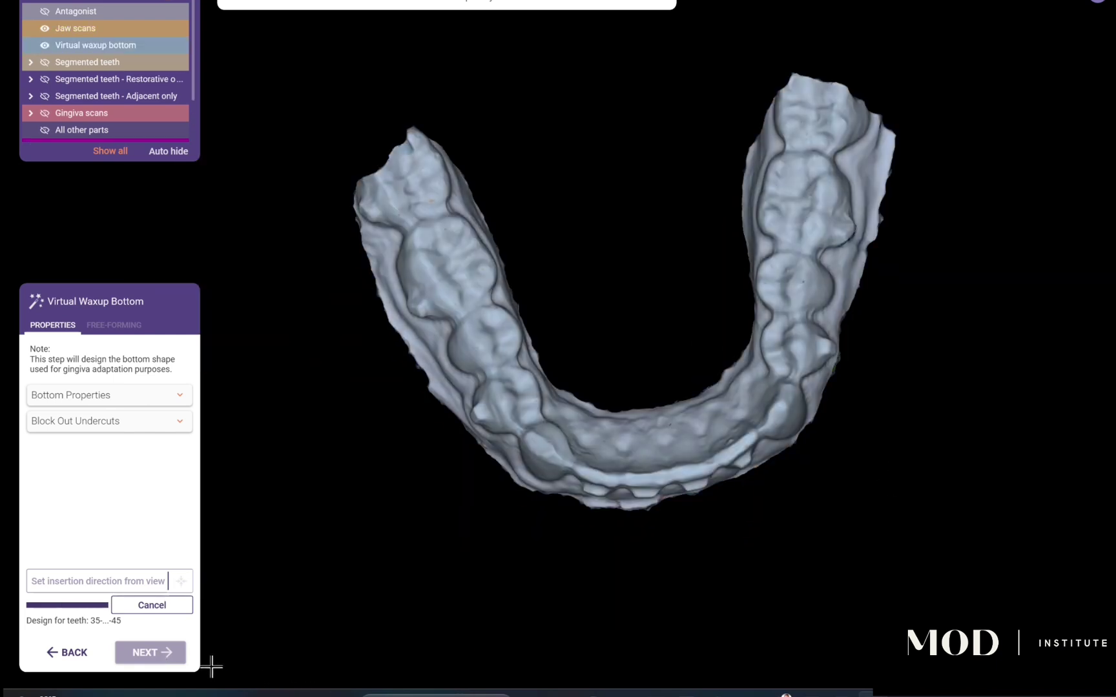
pyautogui.click(175, 652)
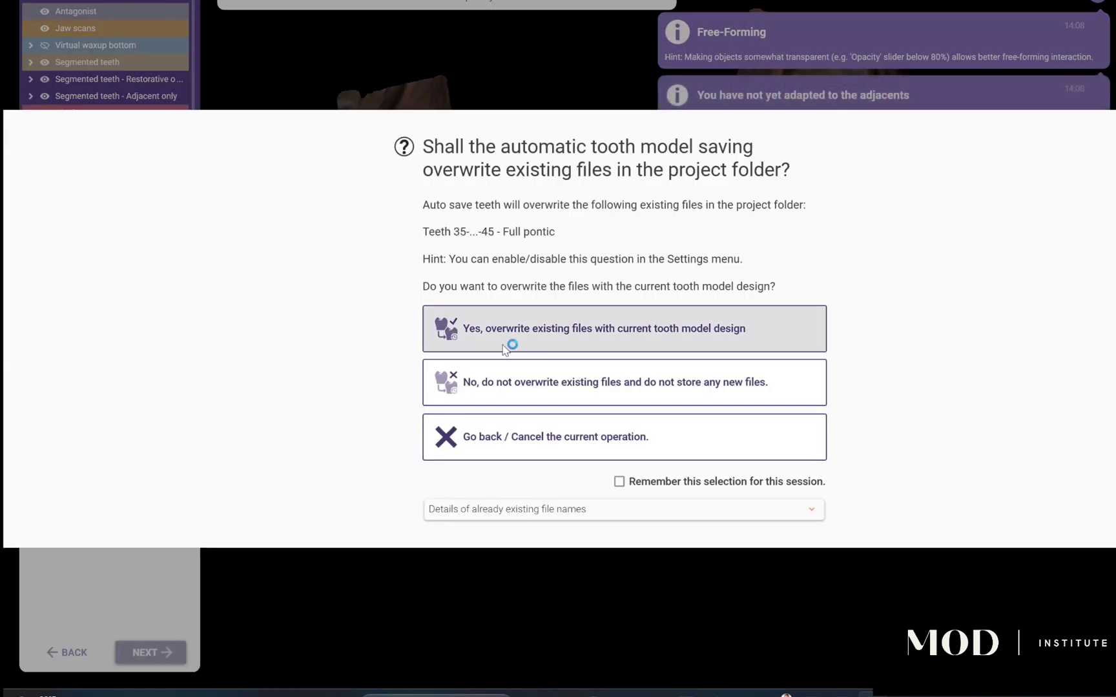
pyautogui.click(508, 353)
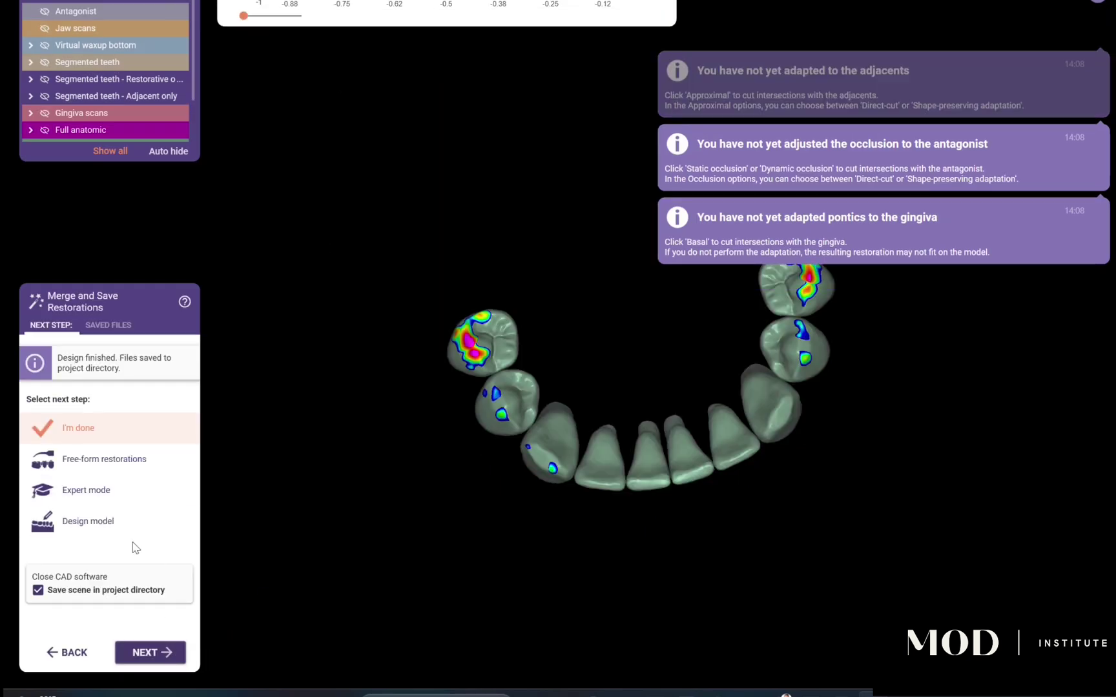
pyautogui.click(132, 526)
# Configure a plateless model with cutout dies, 17.69 mm model height, and teeth 15–23 as dies.
pyautogui.click(155, 652)
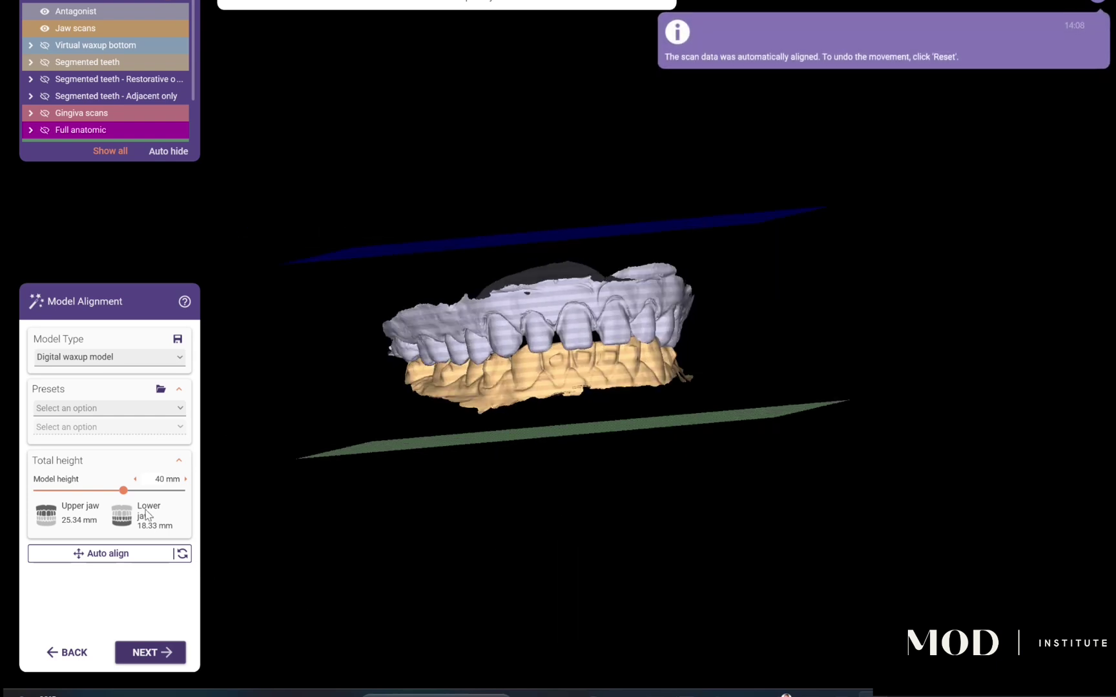
pyautogui.moveTo(97, 490); pyautogui.dragTo(71, 489)
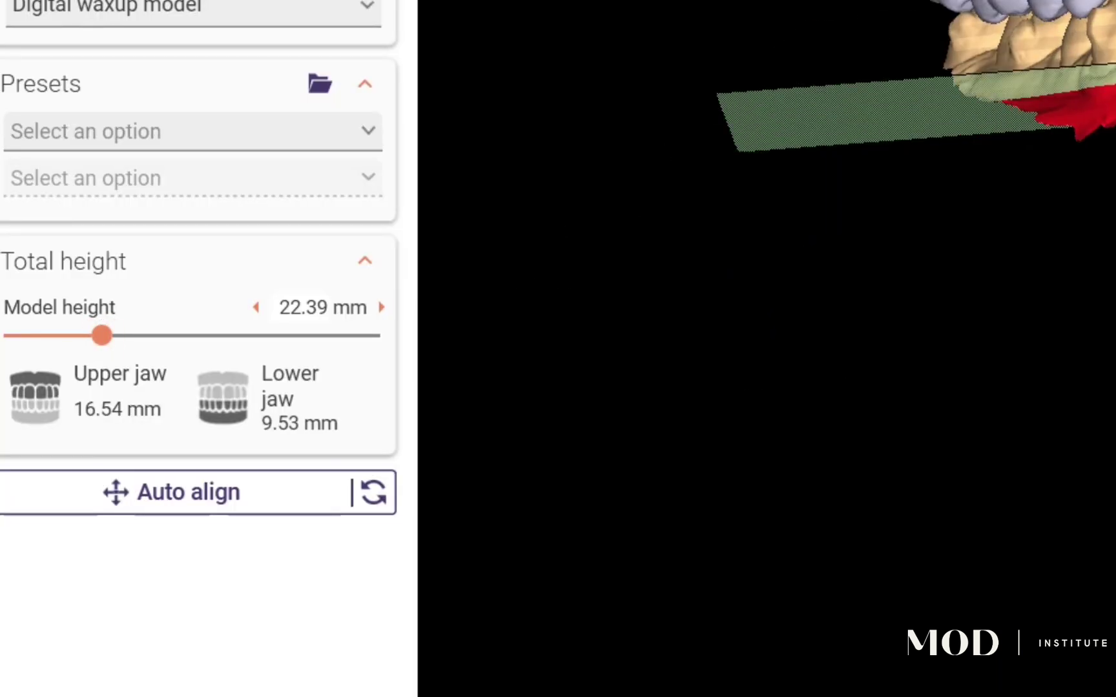
pyautogui.click(323, 20)
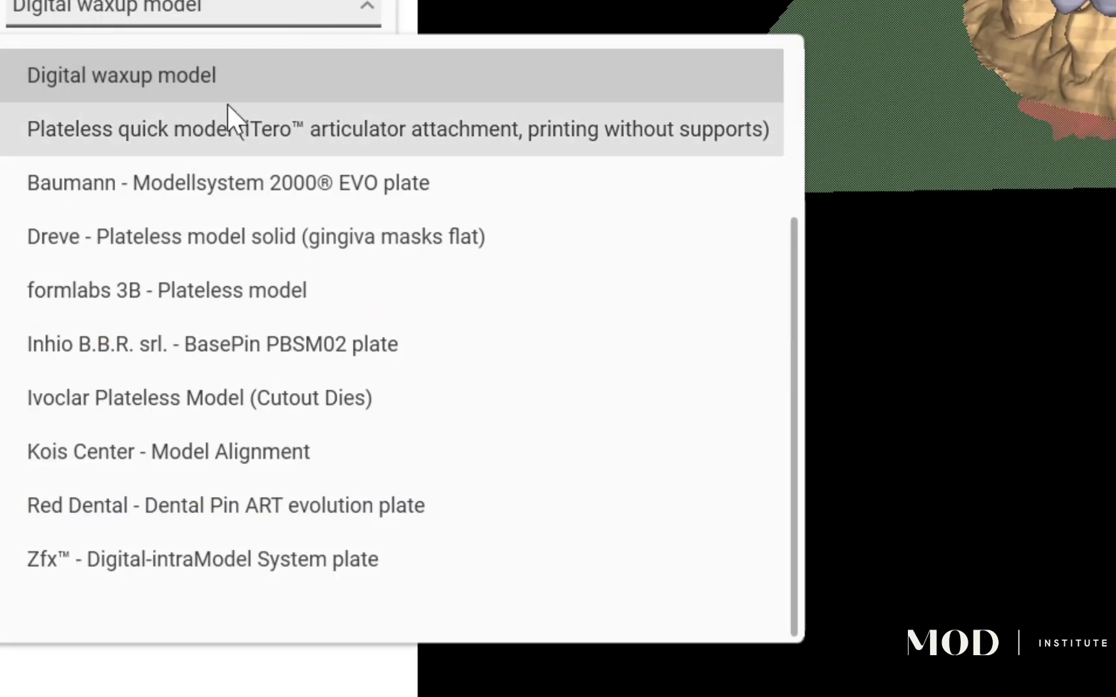
pyautogui.scroll(2, 182, 200)
pyautogui.click(107, 135)
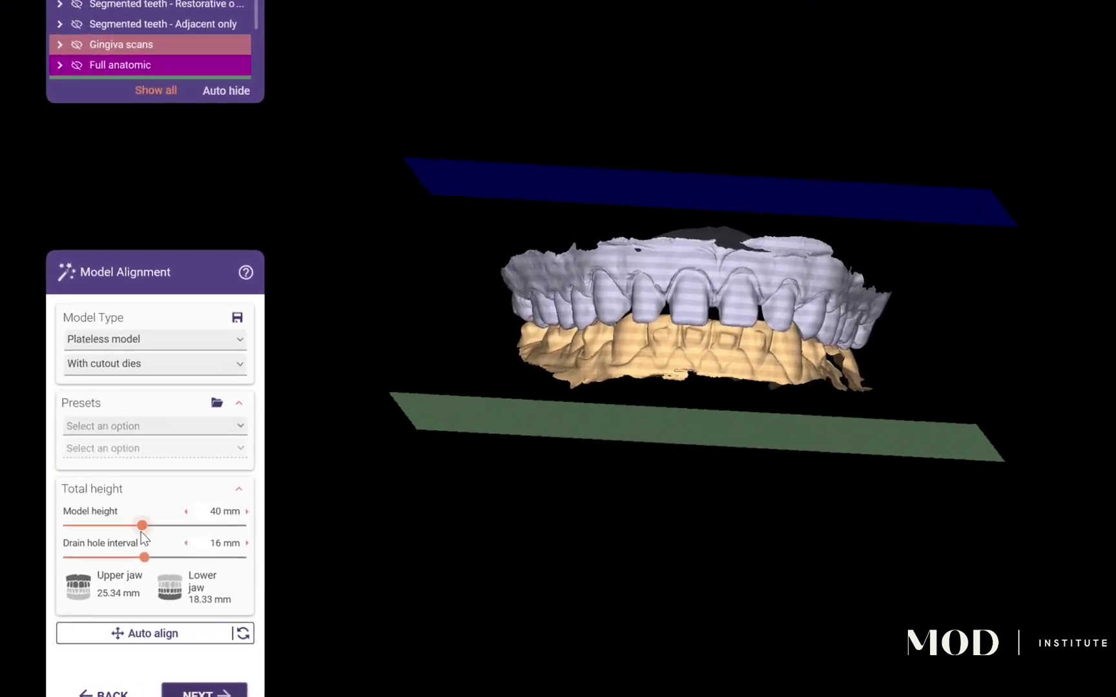
pyautogui.moveTo(130, 445); pyautogui.dragTo(45, 446)
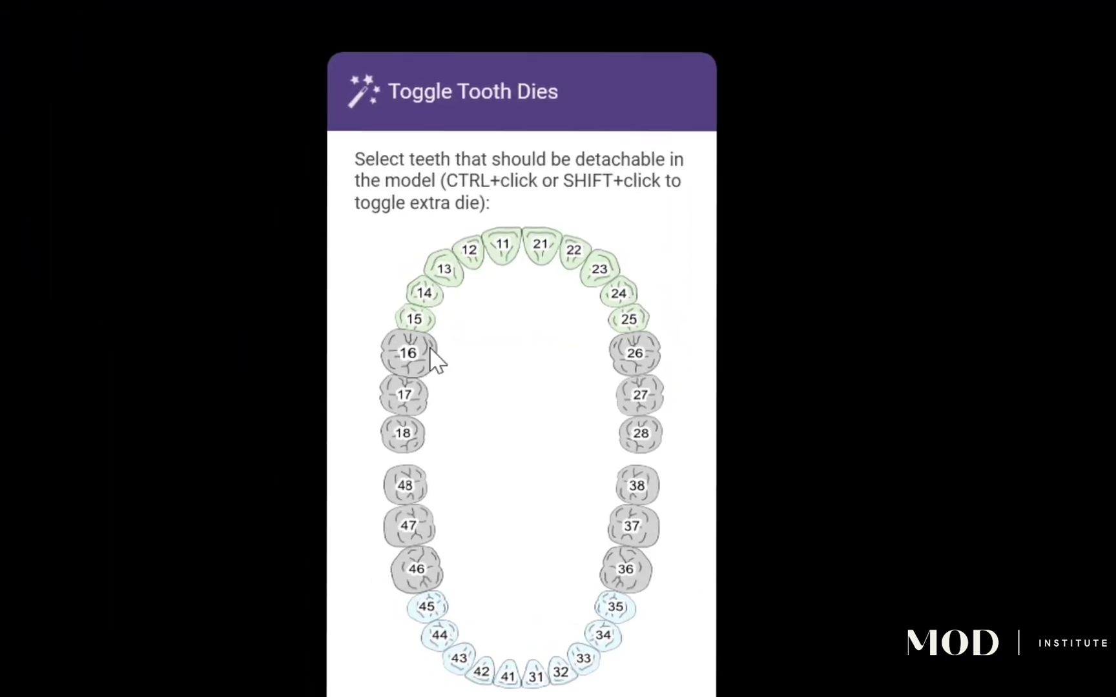
pyautogui.moveTo(417, 319)
pyautogui.mouseDown()
pyautogui.moveTo(461, 255)
pyautogui.moveTo(552, 249)
pyautogui.moveTo(619, 289)
pyautogui.moveTo(619, 328)
pyautogui.mouseUp()
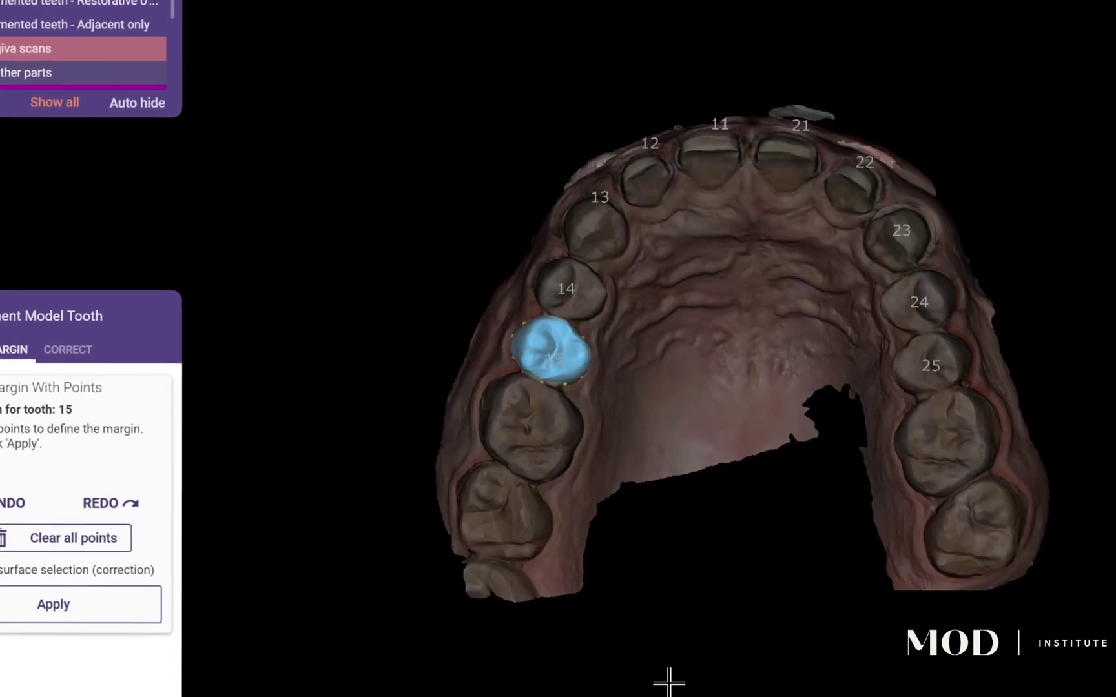
# Drag tooth 21's four stray margin points onto the preparation margin line.
pyautogui.moveTo(668, 677); pyautogui.dragTo(710, 630, button='right')
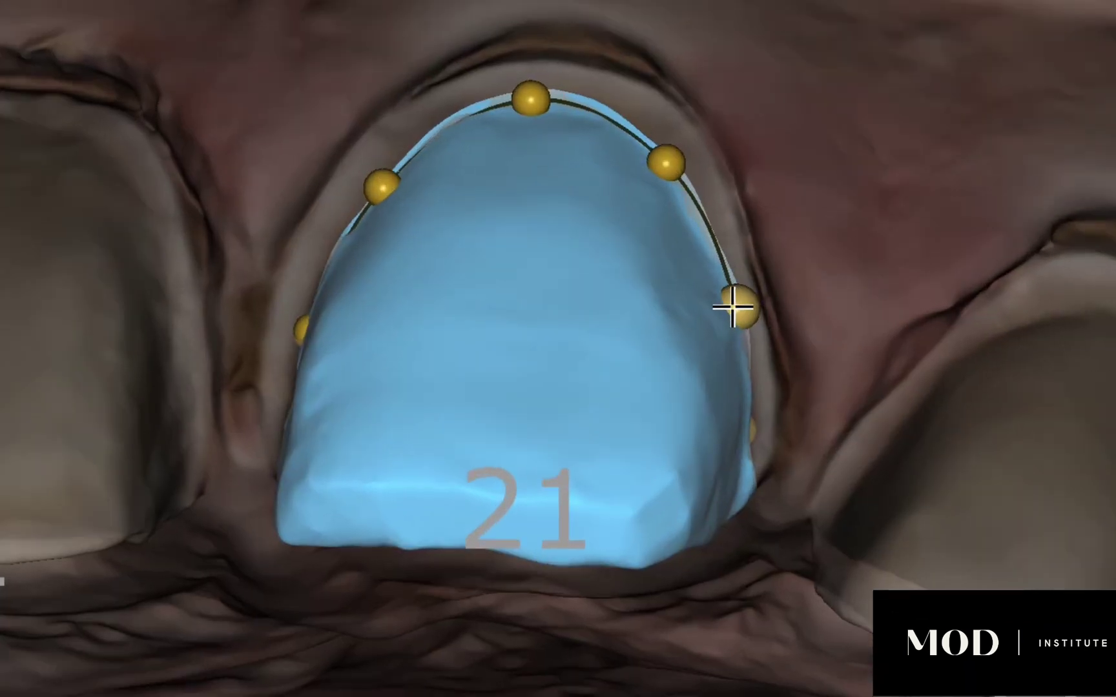
pyautogui.moveTo(665, 154); pyautogui.dragTo(655, 81)
pyautogui.moveTo(530, 94); pyautogui.dragTo(484, 57)
pyautogui.moveTo(381, 181); pyautogui.dragTo(333, 163)
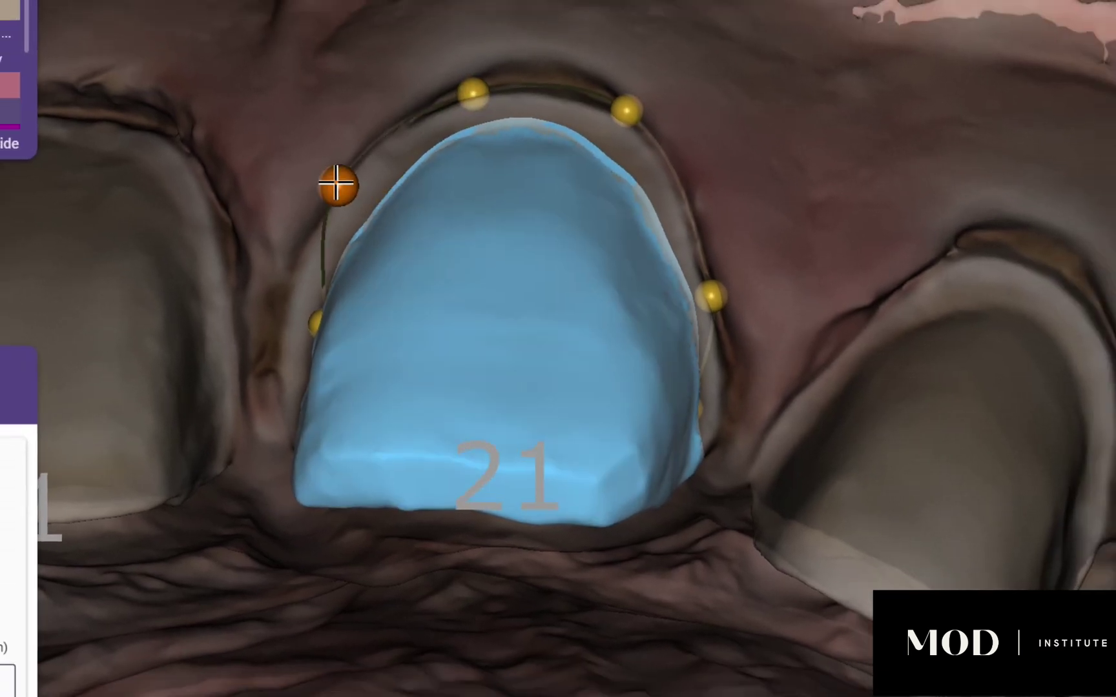
pyautogui.moveTo(299, 326); pyautogui.dragTo(252, 343)
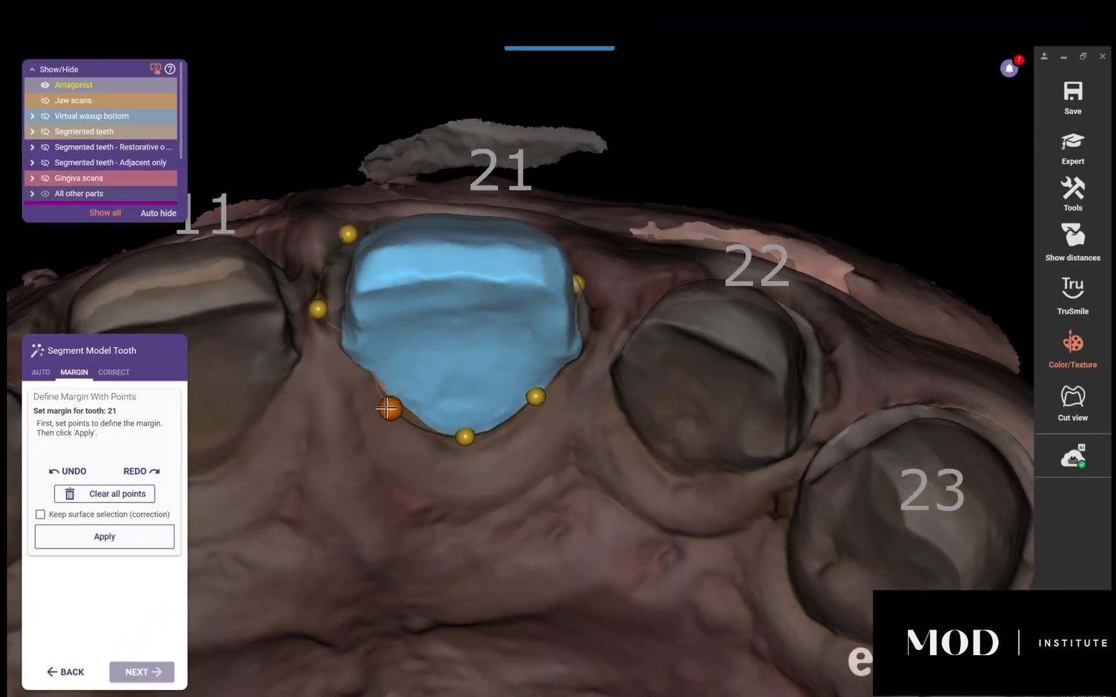
# Check tooth 21's margin from occlusal and labial views, then apply it.
pyautogui.moveTo(386, 406); pyautogui.dragTo(506, 535, button='right')
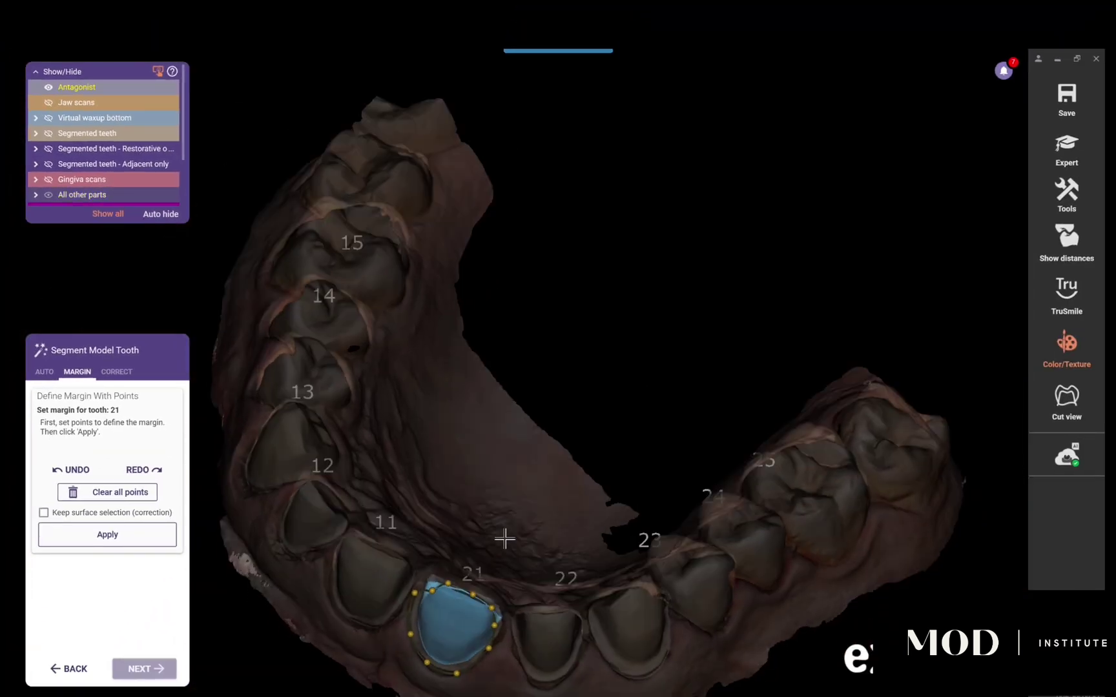
pyautogui.scroll(5, 465, 562)
pyautogui.moveTo(579, 656); pyautogui.dragTo(568, 491, button='right')
pyautogui.scroll(-5, 569, 492)
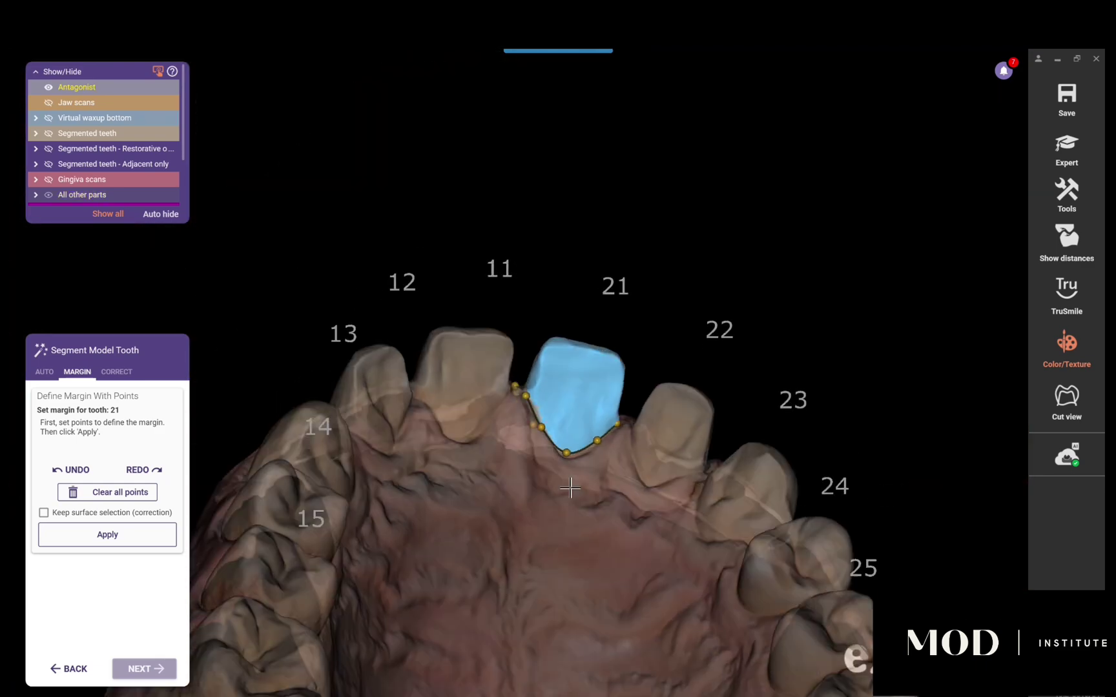
pyautogui.scroll(3, 572, 323)
pyautogui.scroll(3, 542, 262)
pyautogui.moveTo(542, 265); pyautogui.dragTo(723, 319, button='right')
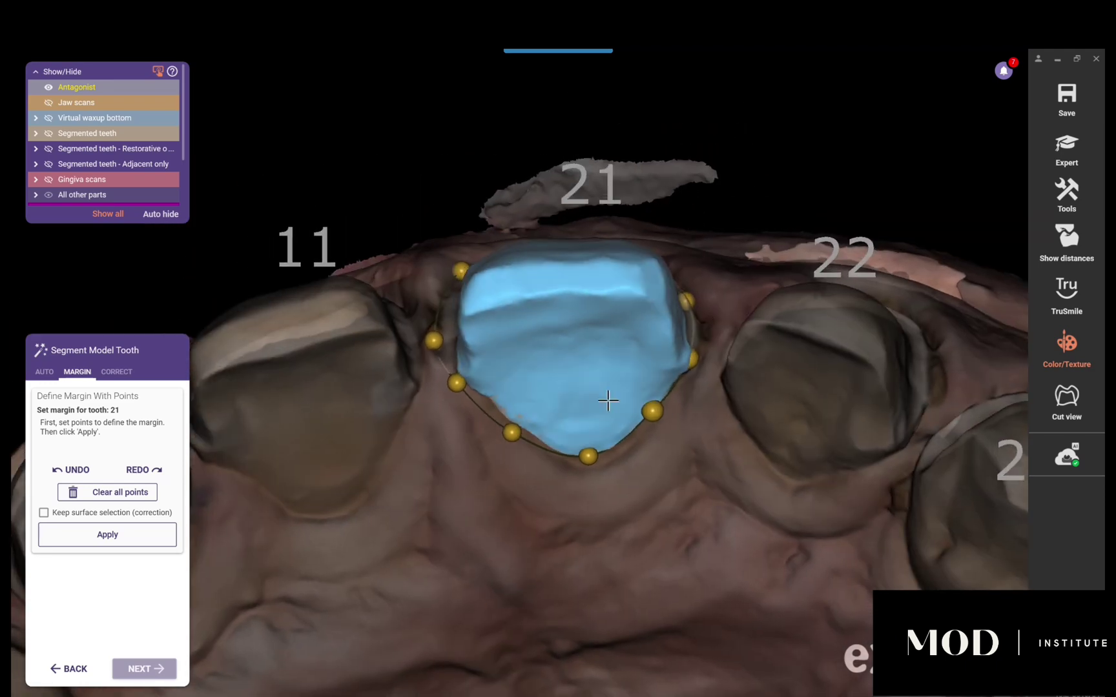
pyautogui.moveTo(515, 432); pyautogui.dragTo(507, 443, button='right')
pyautogui.click(147, 536)
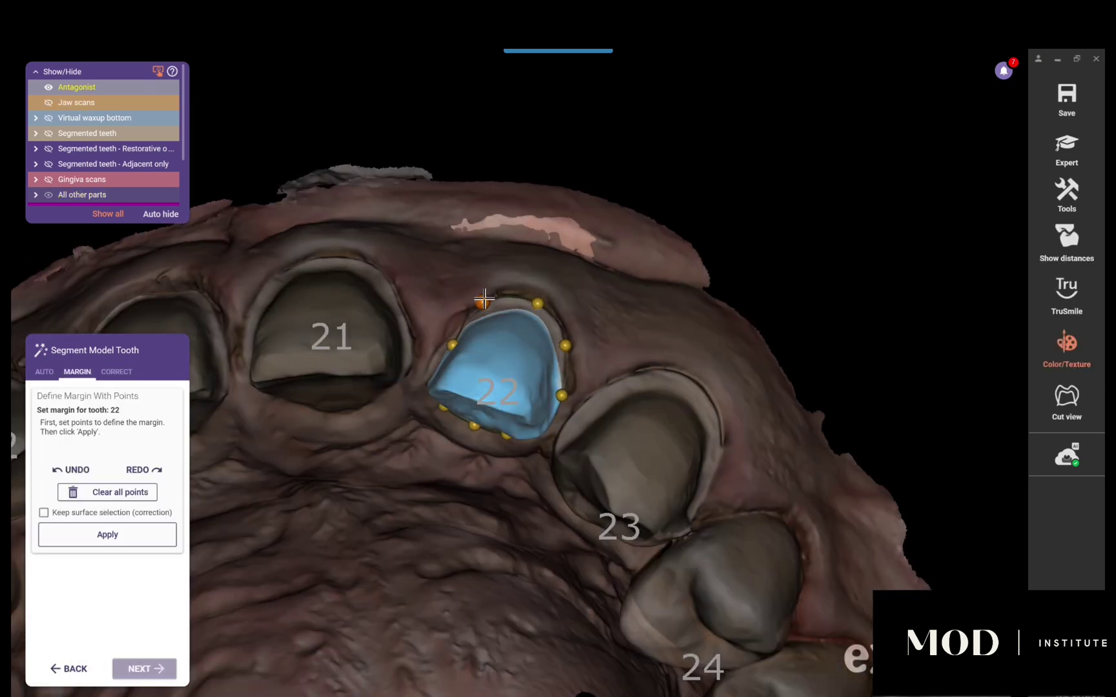
# Apply the margins for teeth 22 through 25 and continue to Plateless Model Design.
pyautogui.scroll(5, 443, 341)
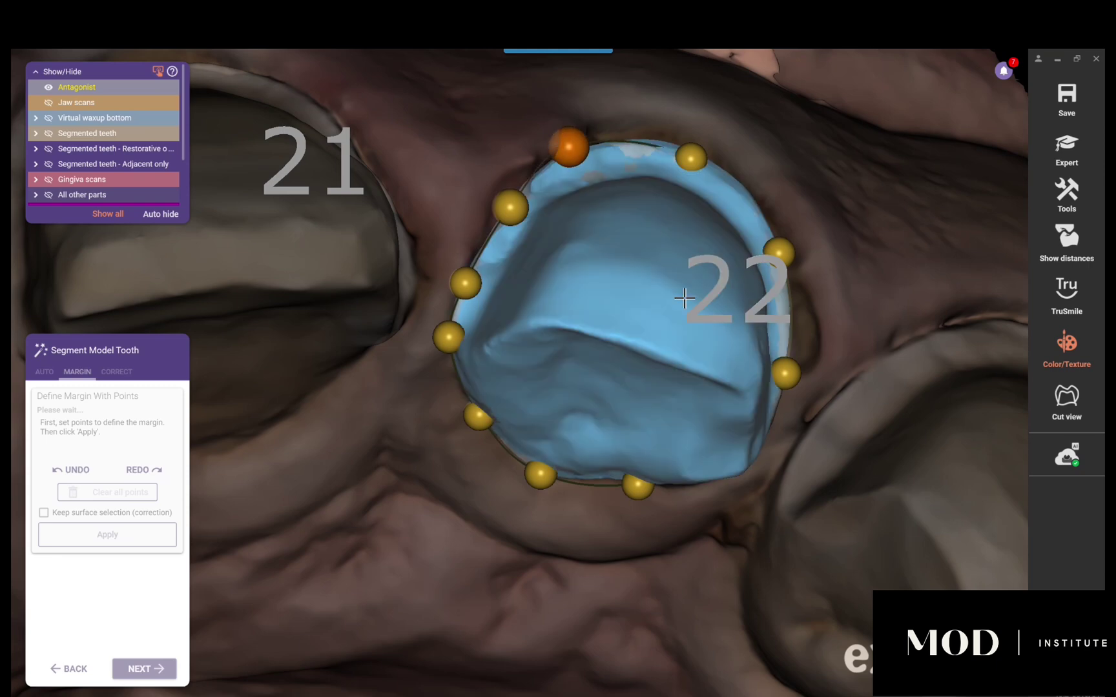
pyautogui.moveTo(682, 297); pyautogui.dragTo(430, 521, button='right')
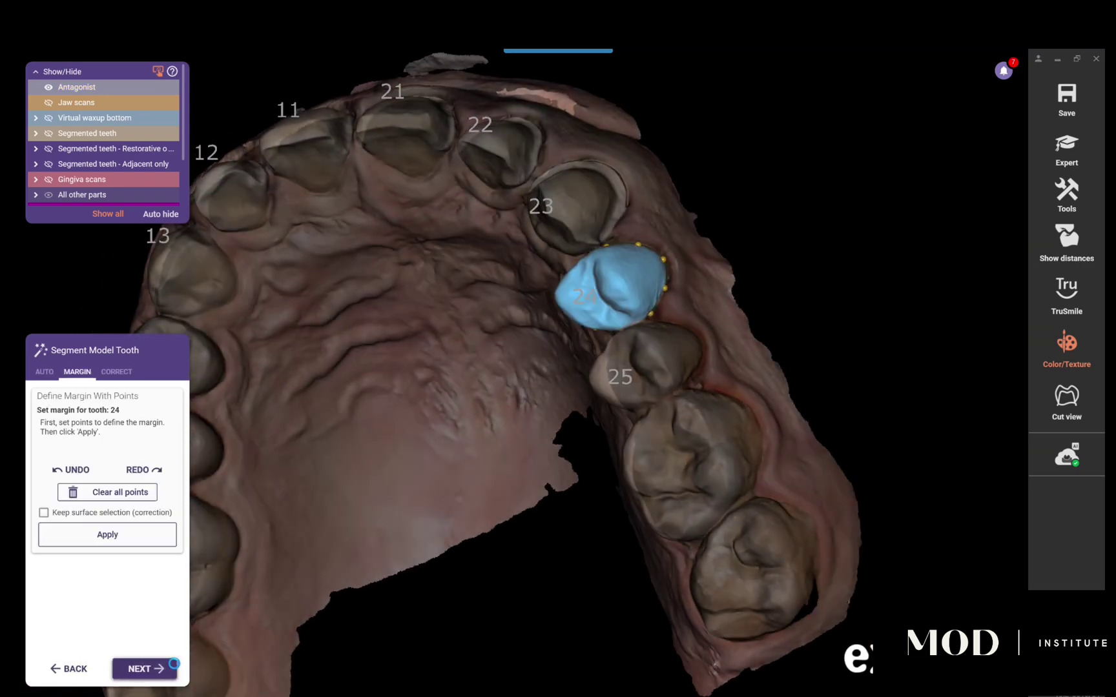
pyautogui.click(171, 665)
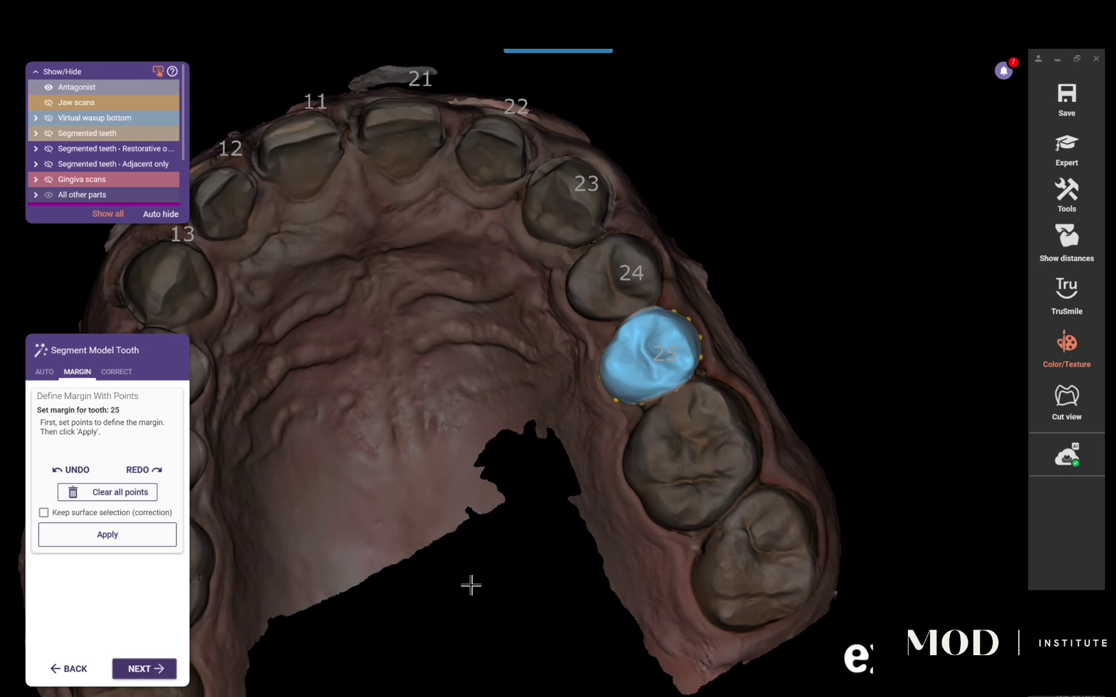
pyautogui.click(144, 668)
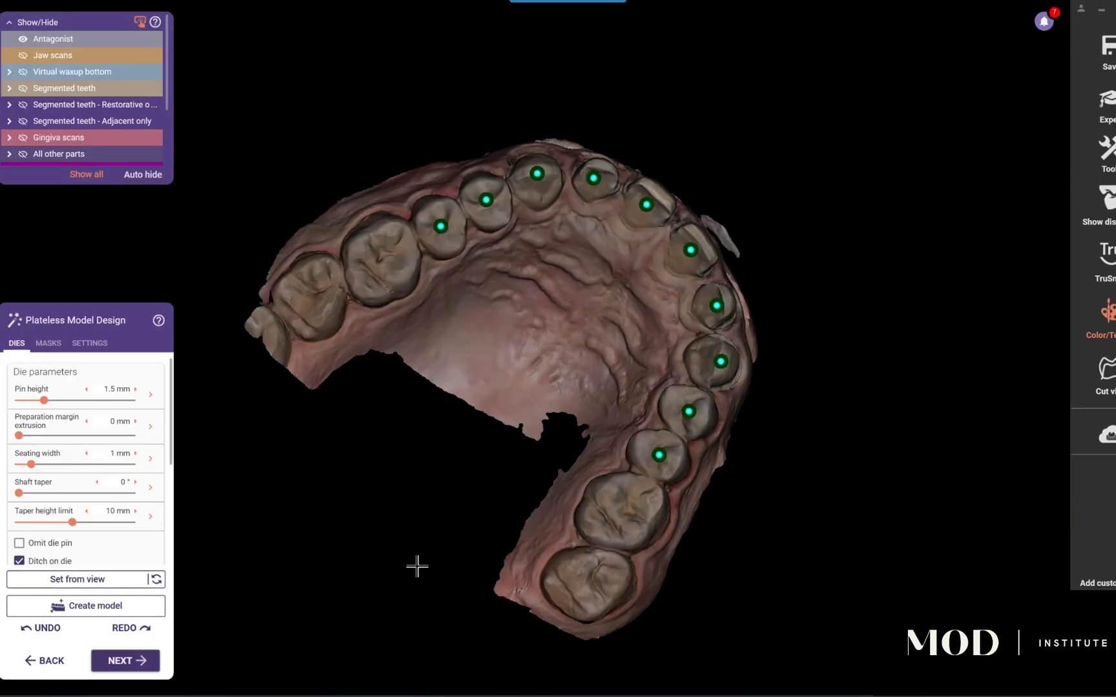
pyautogui.moveTo(416, 566); pyautogui.dragTo(637, 366, button='right')
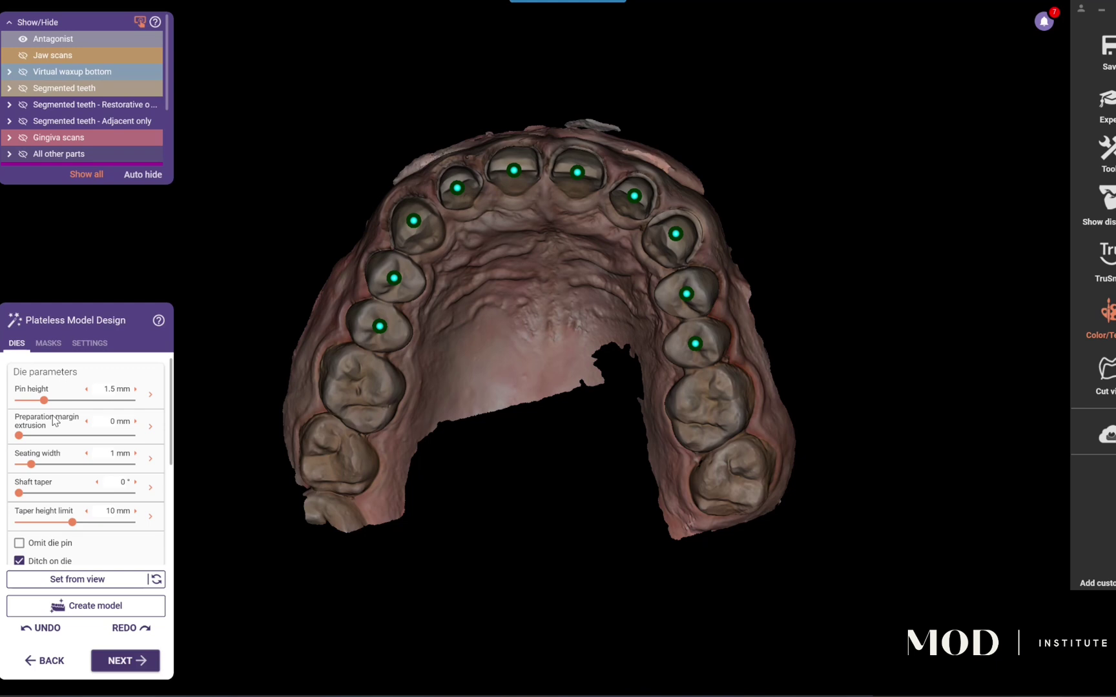
# Create the plateless model with pinned dies using 1.5 mm pin height and 1 mm seating width.
pyautogui.click(90, 611)
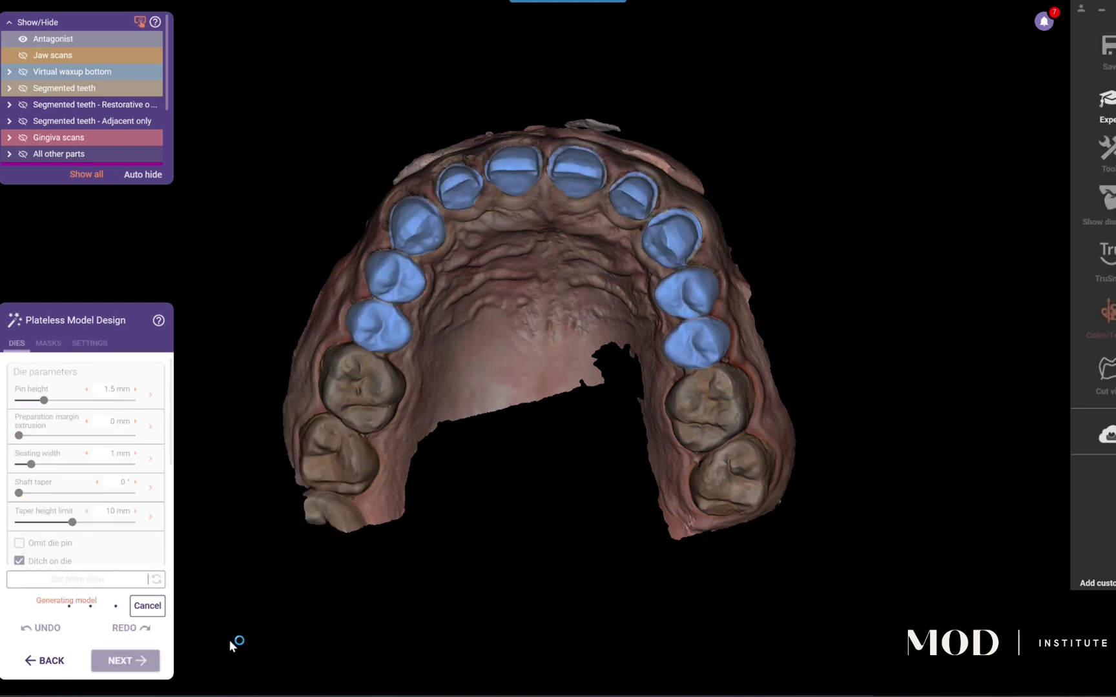